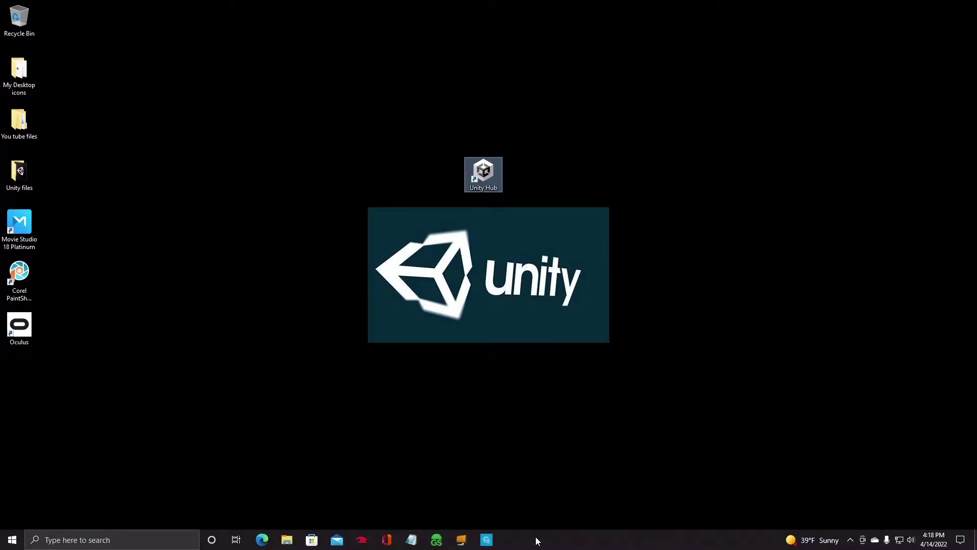
- Open vrchat.com in Microsoft Edge and log in to the VRChat site
click(523, 540)
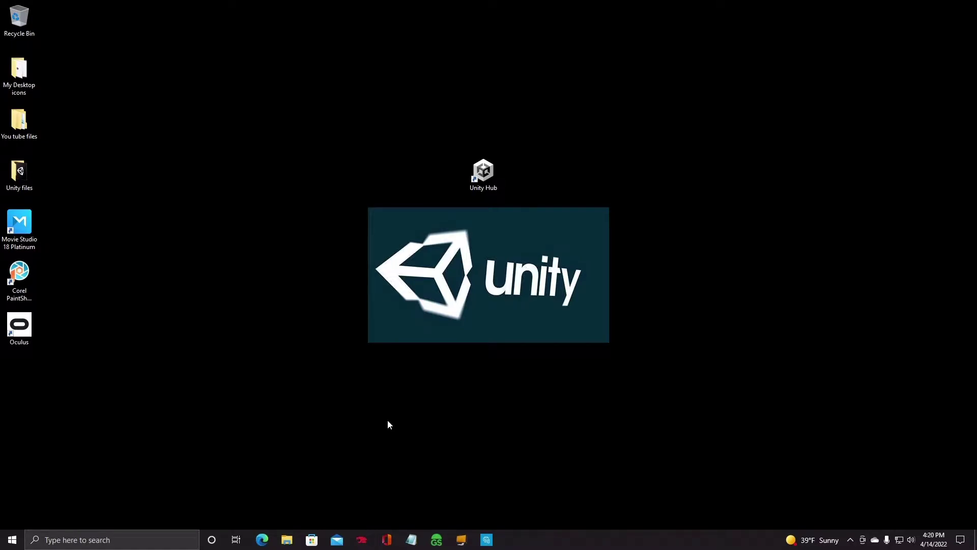
click(263, 539)
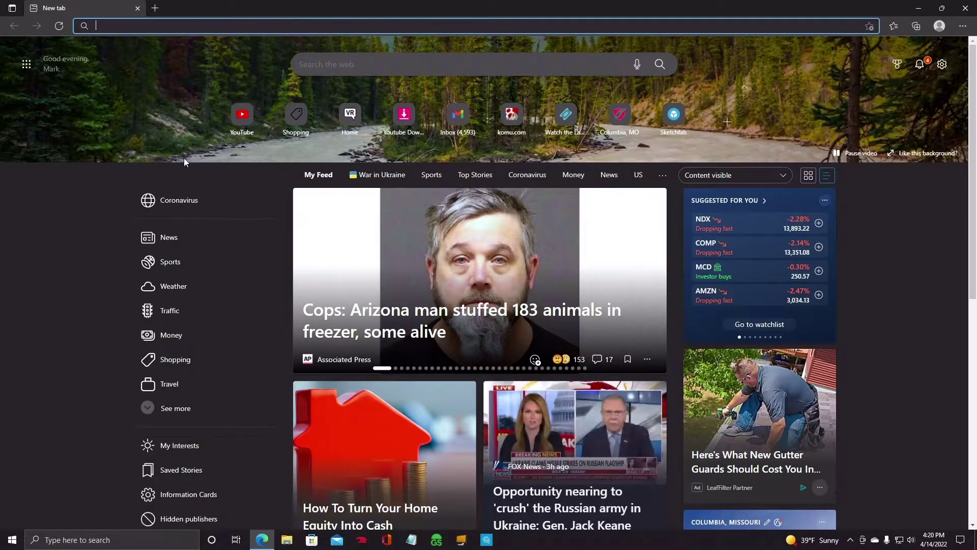
text(vr)
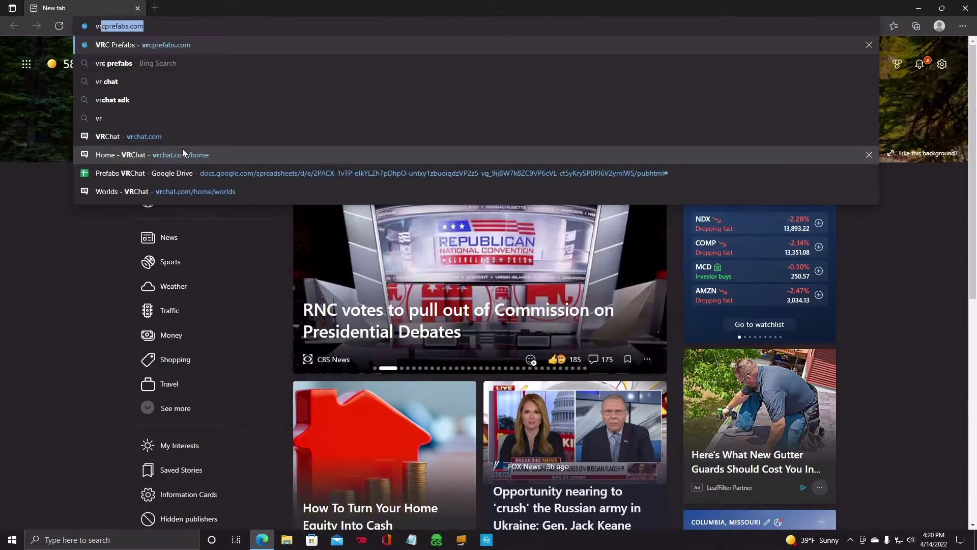
text(chat.com)
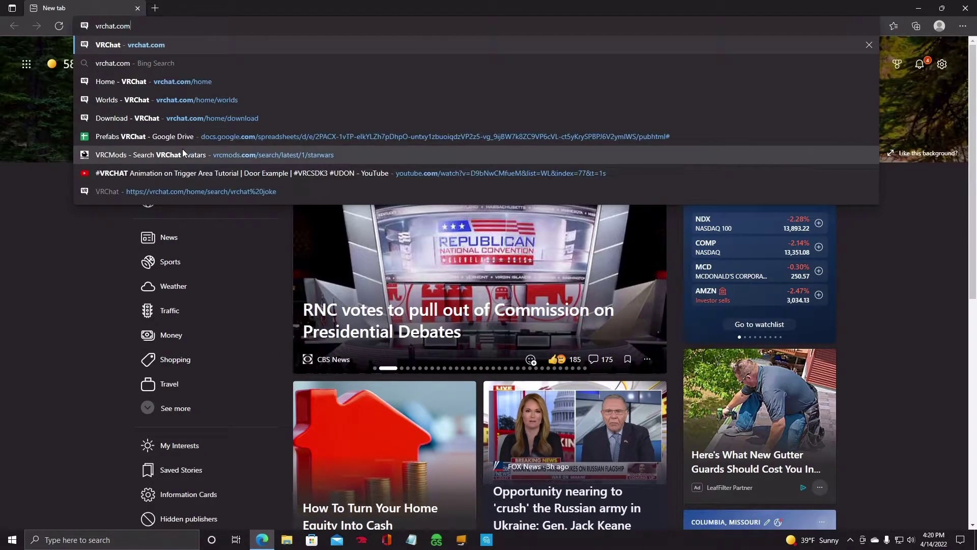
key(Return)
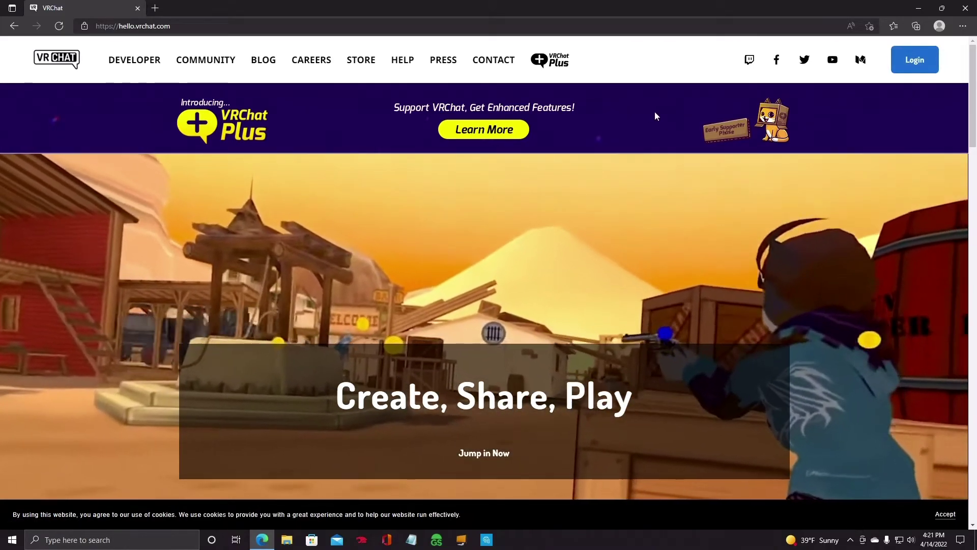
click(916, 62)
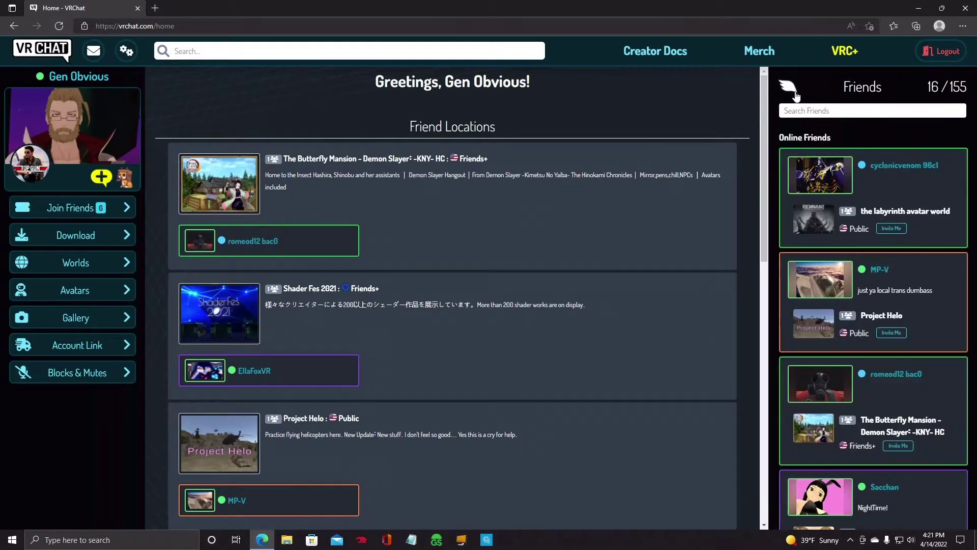
- Collapse the Friends sidebar on the VRChat home page
click(789, 88)
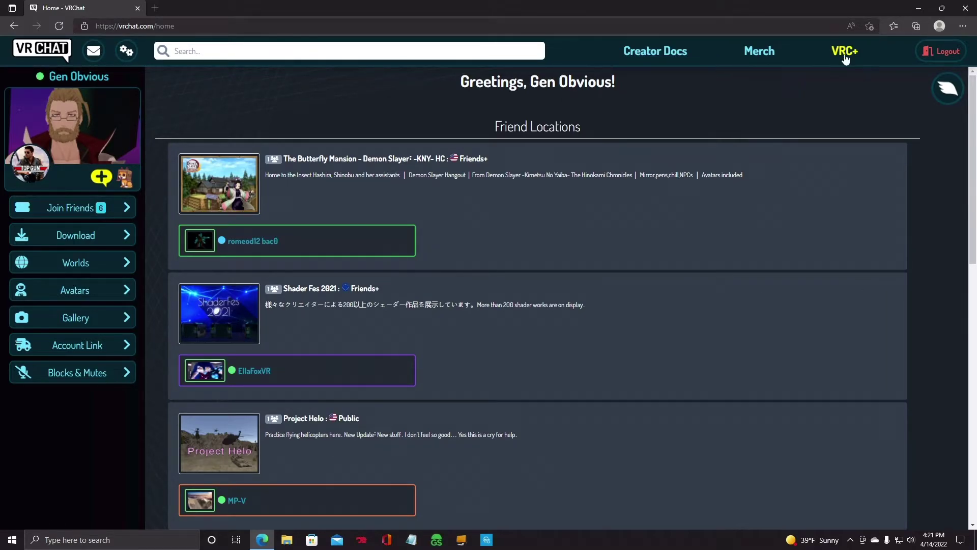
- Go to Creator Docs' Currently Supported Unity Version page and follow the Unity 2019.4.31f1 link
click(649, 53)
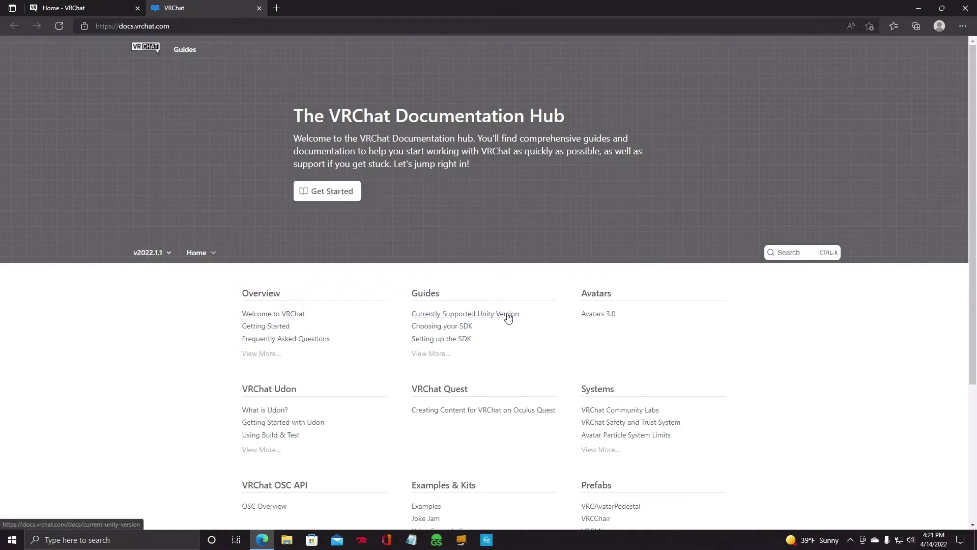
click(447, 314)
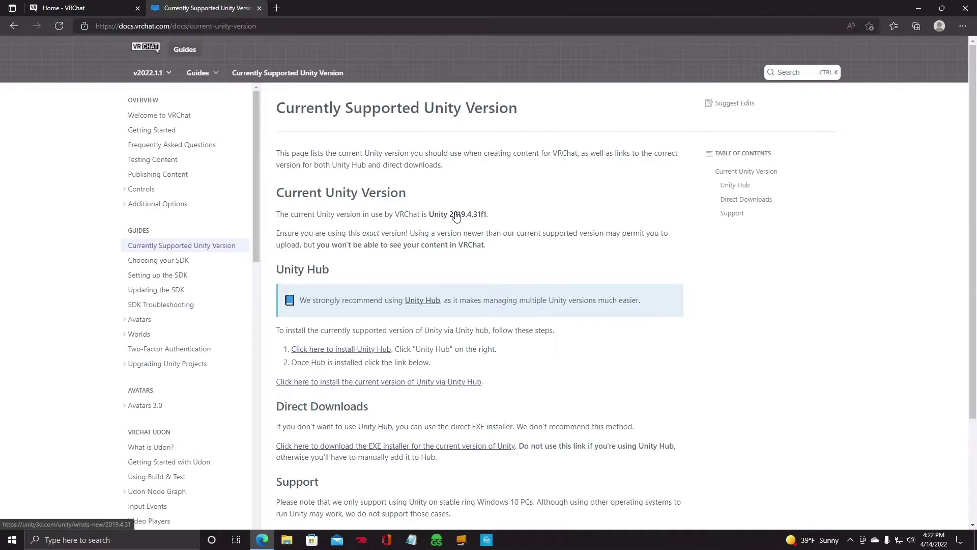
click(456, 217)
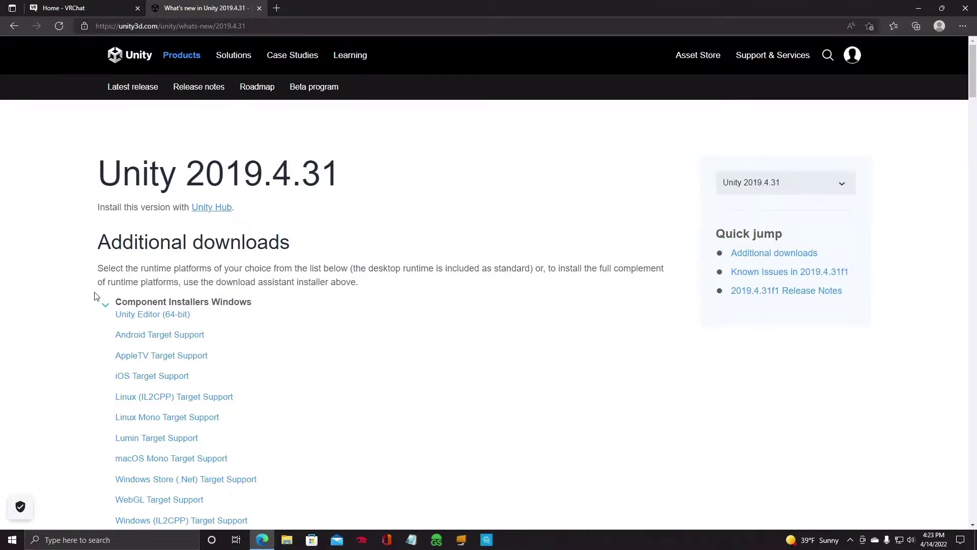
- Start a Unity 2019.4.31 download from the release page, then close that tab
click(211, 210)
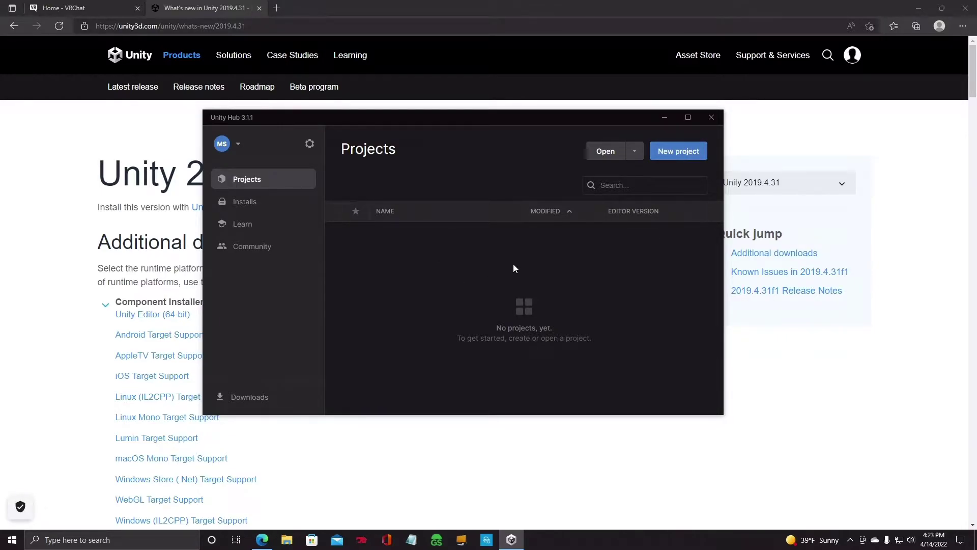
click(711, 117)
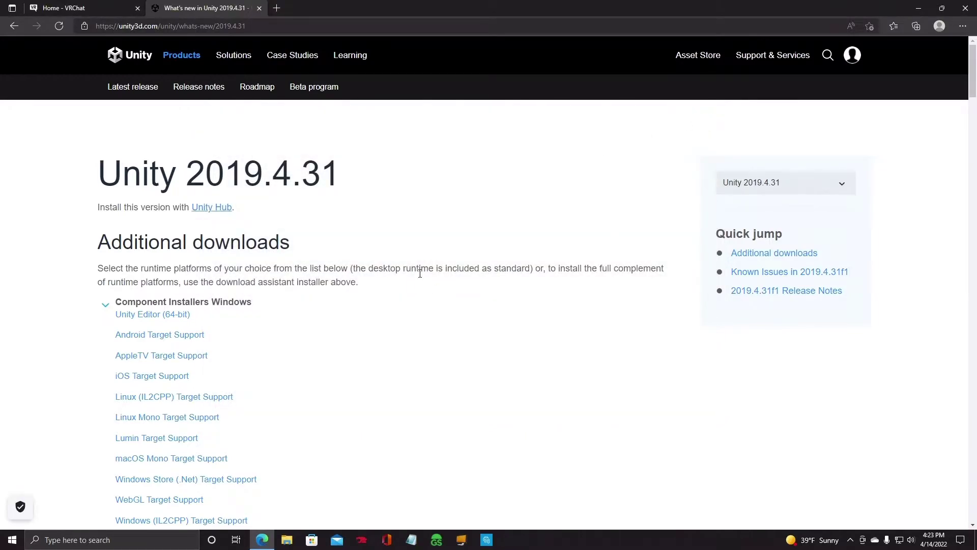
click(152, 316)
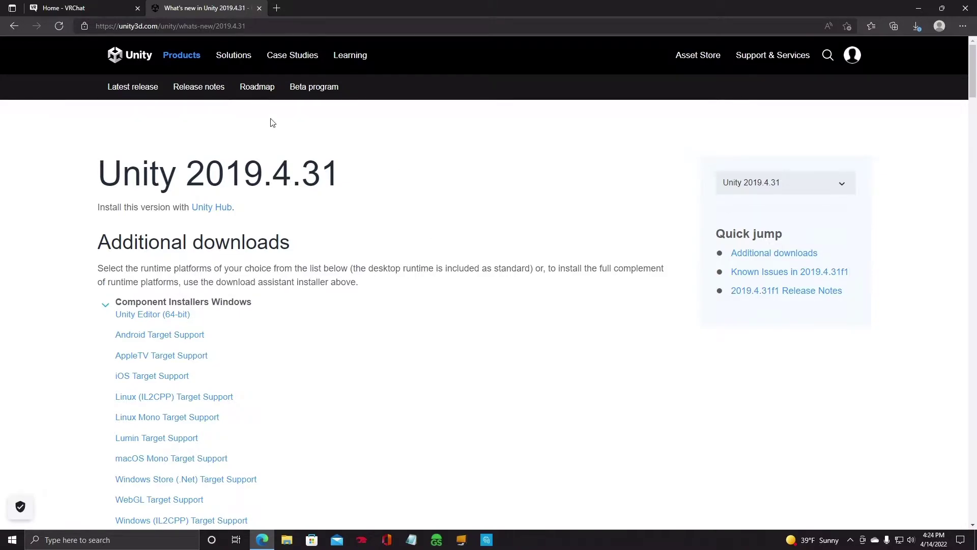
click(259, 8)
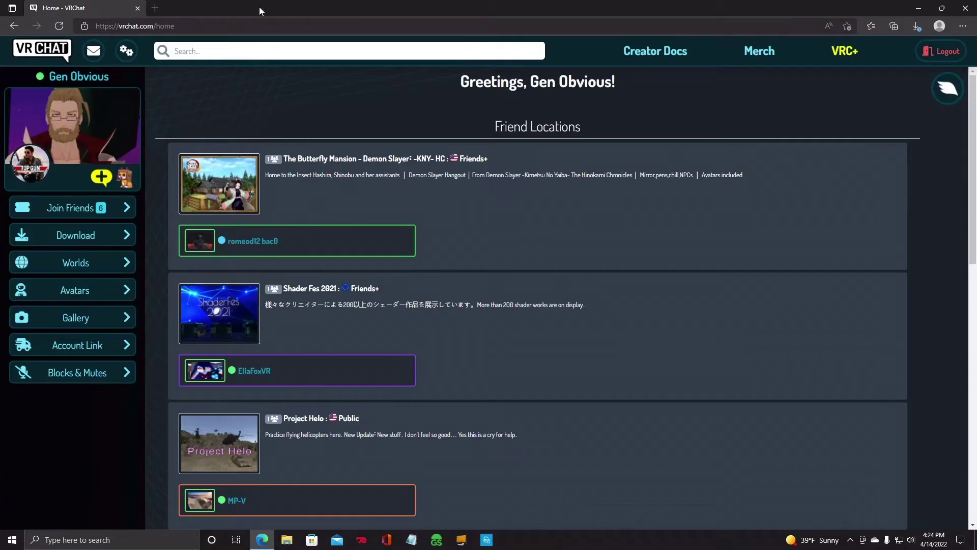
- Close Edge despite the unfinished download and begin a new Unity Hub project
click(136, 9)
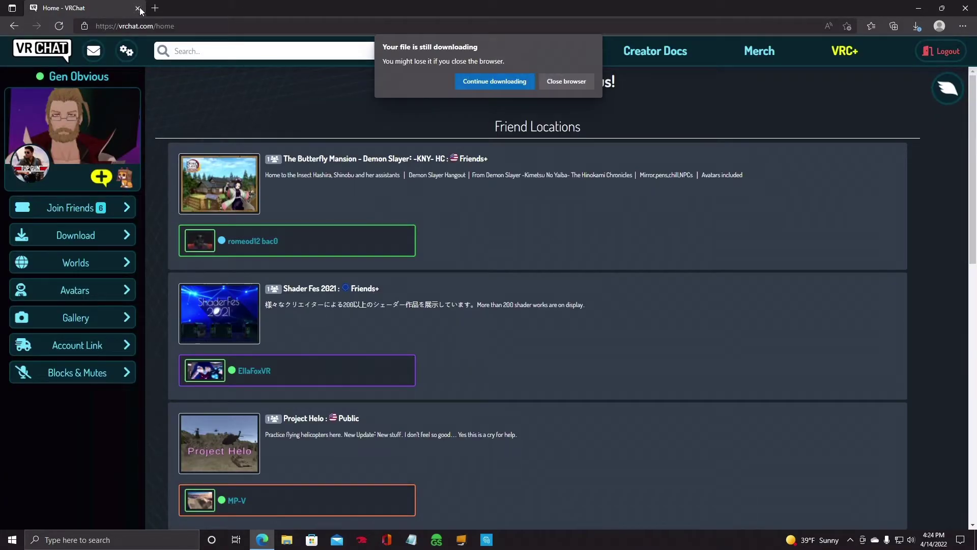
click(566, 81)
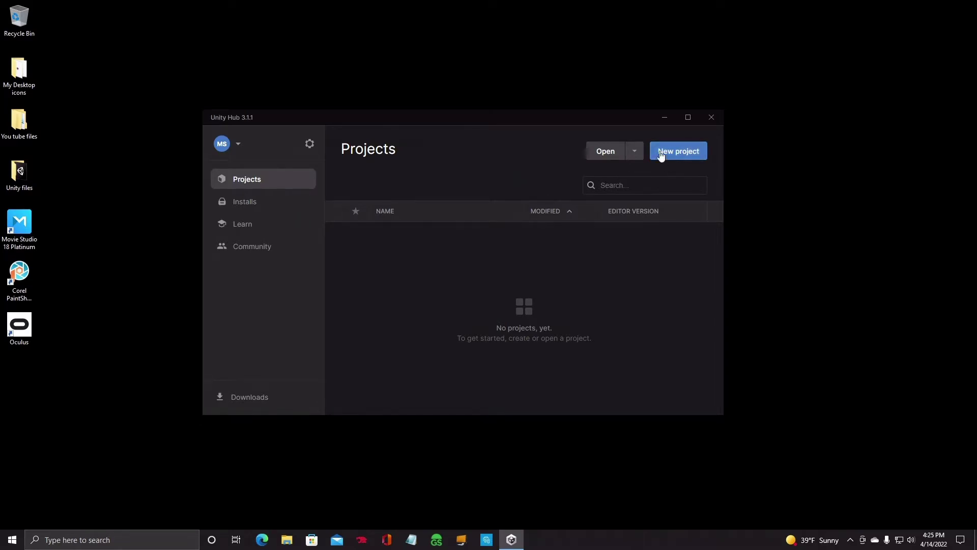
click(686, 152)
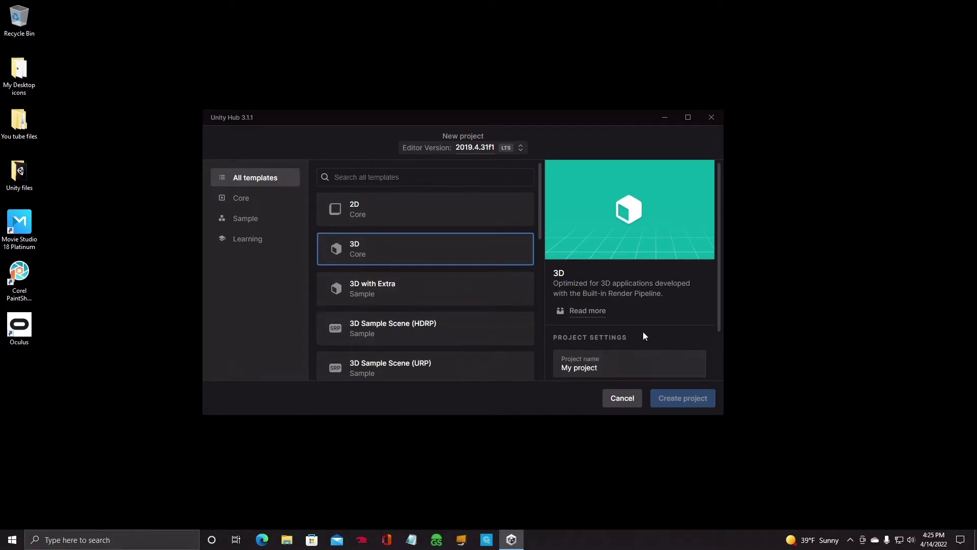
- Name the new 3D project 'VRChat World' and move the Unity Hub window aside
drag(719, 296, 716, 338)
click(619, 318)
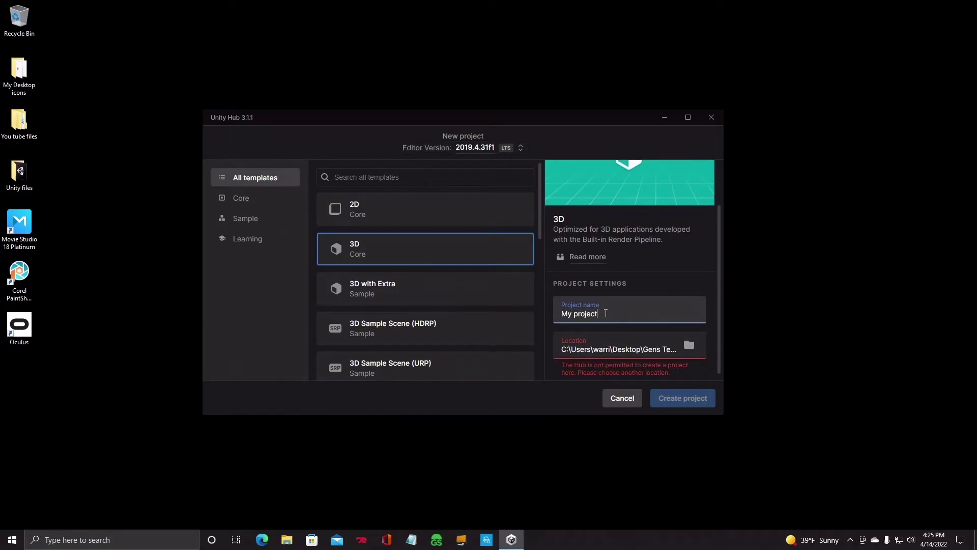
key(BackSpace)
key(BackSpace)
key(BackSpace)
key(BackSpace)
key(BackSpace)
key(BackSpace)
key(BackSpace)
key(BackSpace)
key(BackSpace)
key(BackSpace)
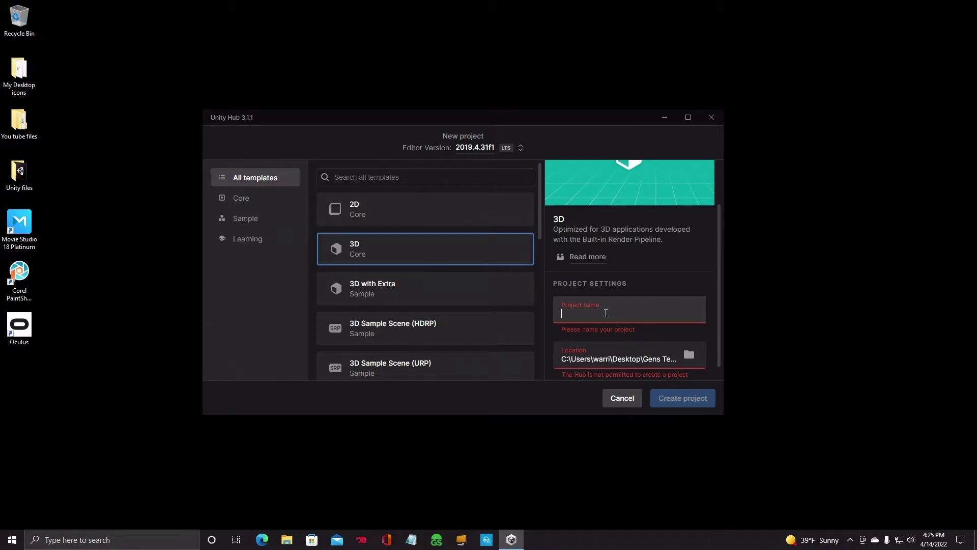
text(VRChat )
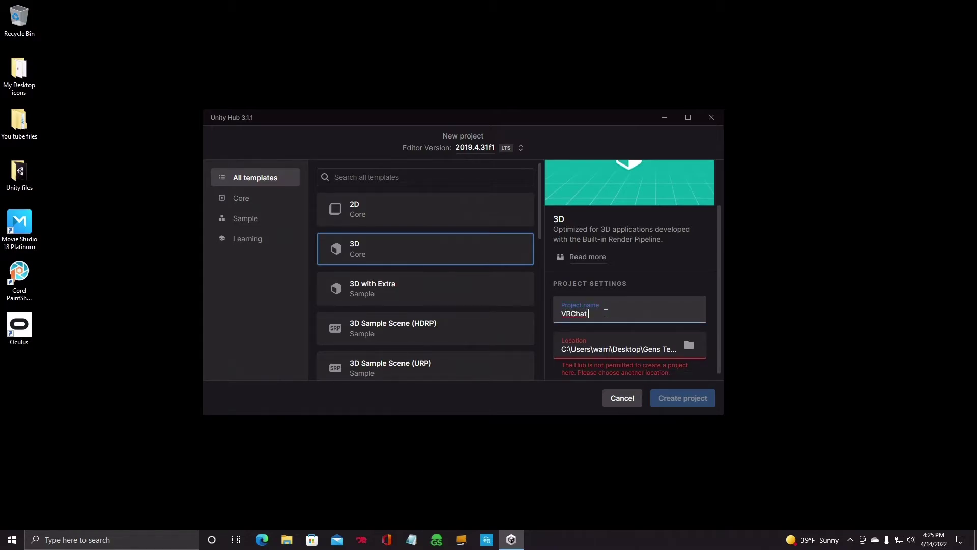
text(World)
drag(643, 119, 503, 107)
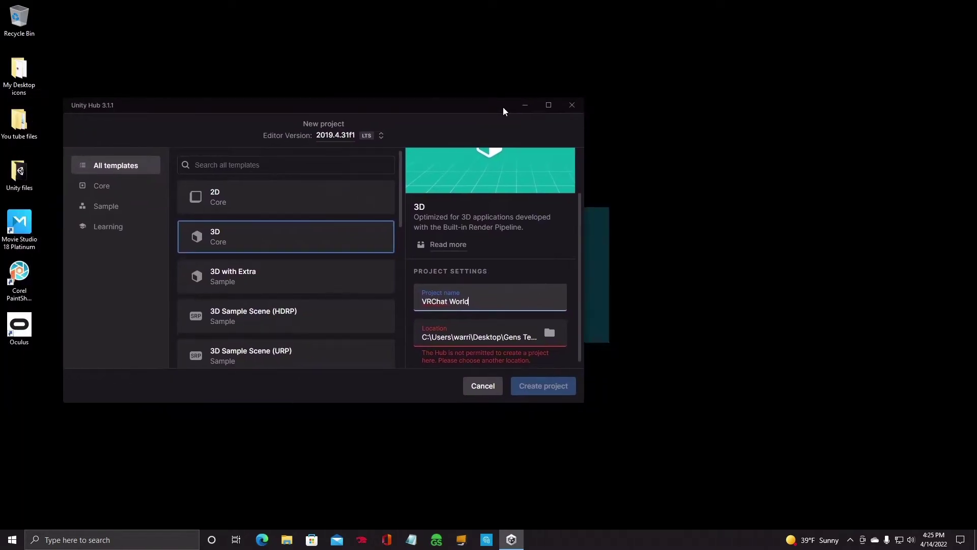
right_click(701, 190)
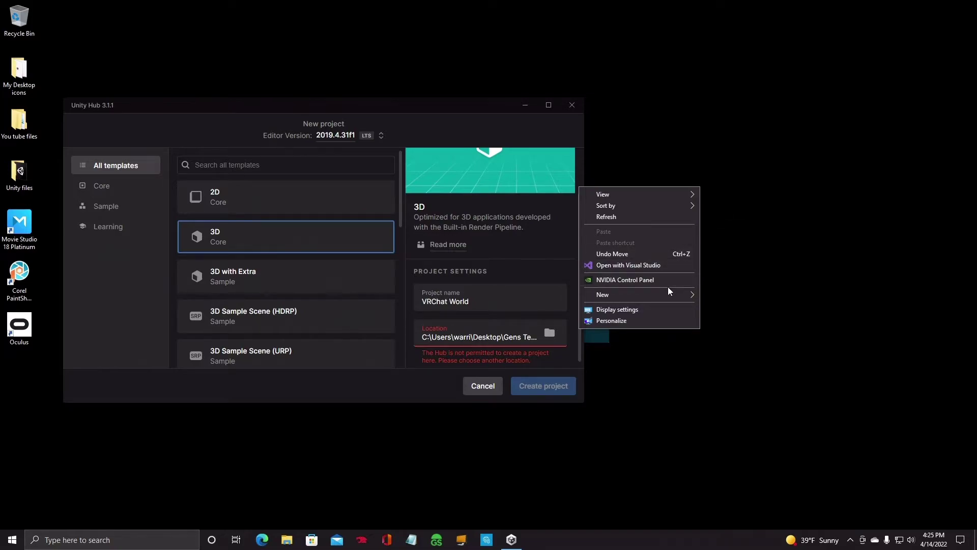
- Create a desktop folder called 'VRChat World Project' and bring Unity Hub back to front
mouse_move(666, 295)
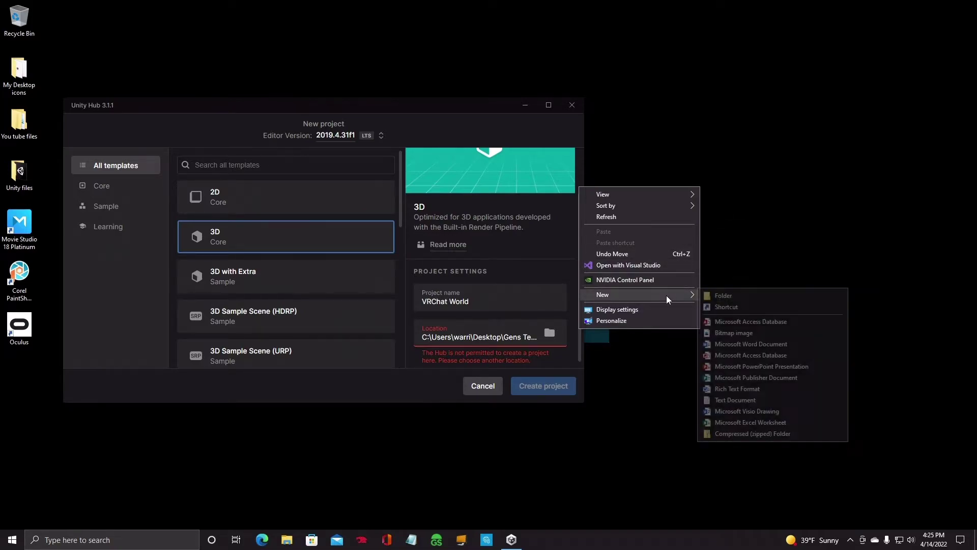
click(724, 296)
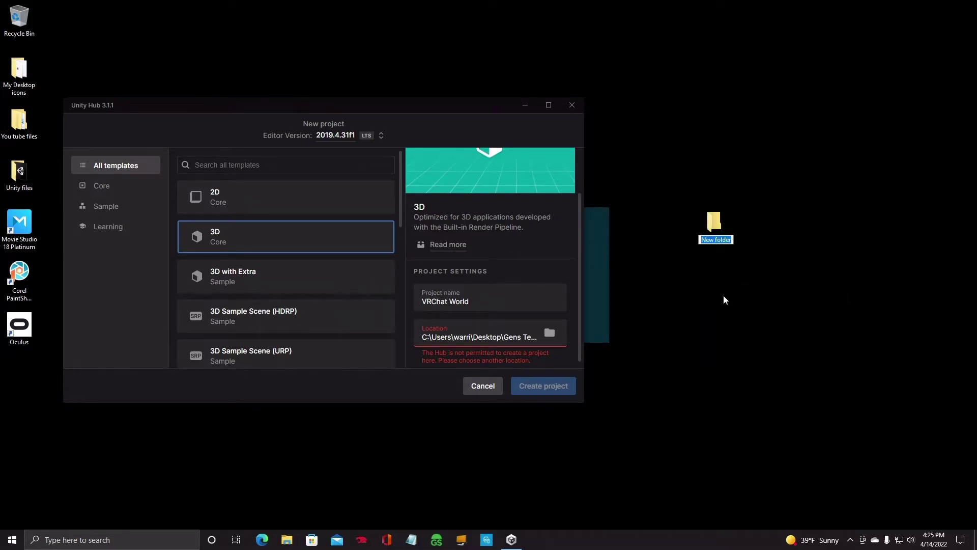
text(VRChat World)
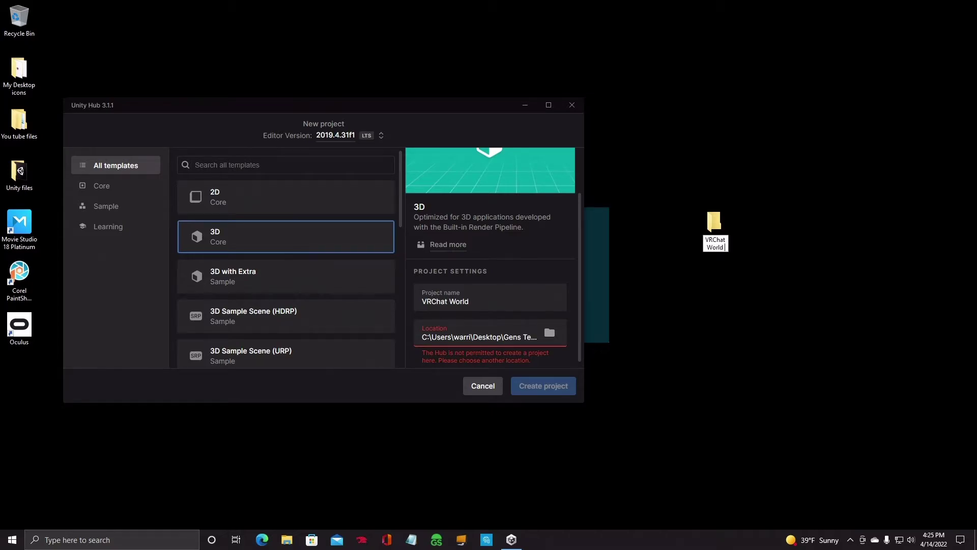
text( Project)
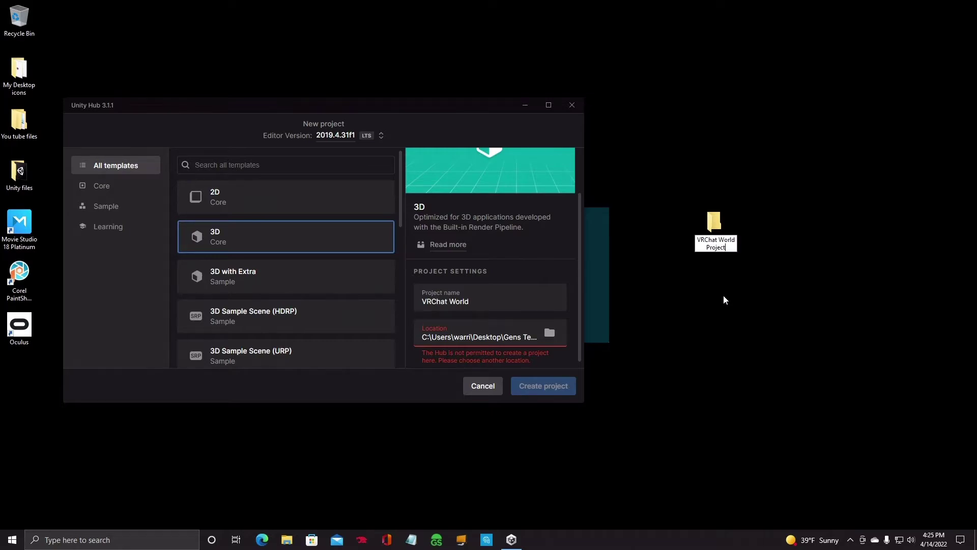
key(Return)
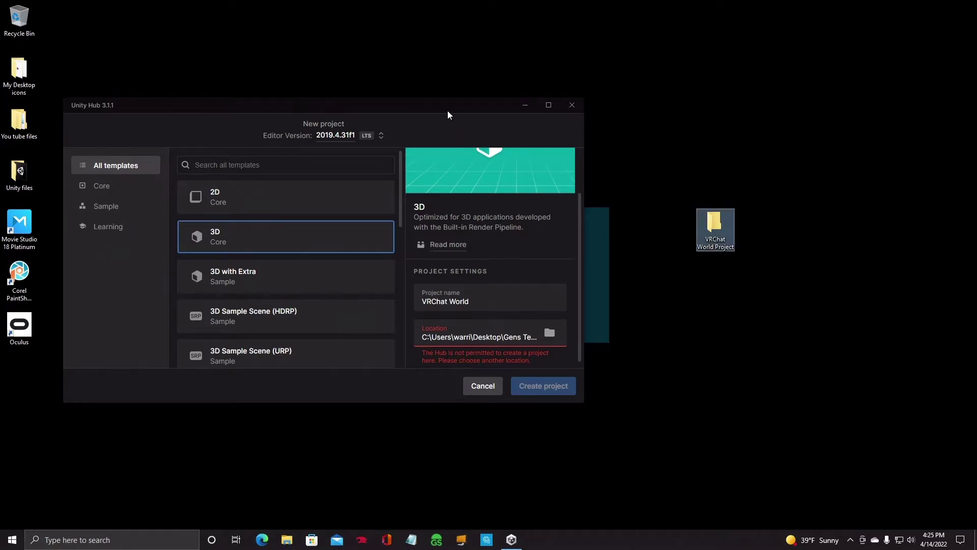
drag(448, 111, 558, 68)
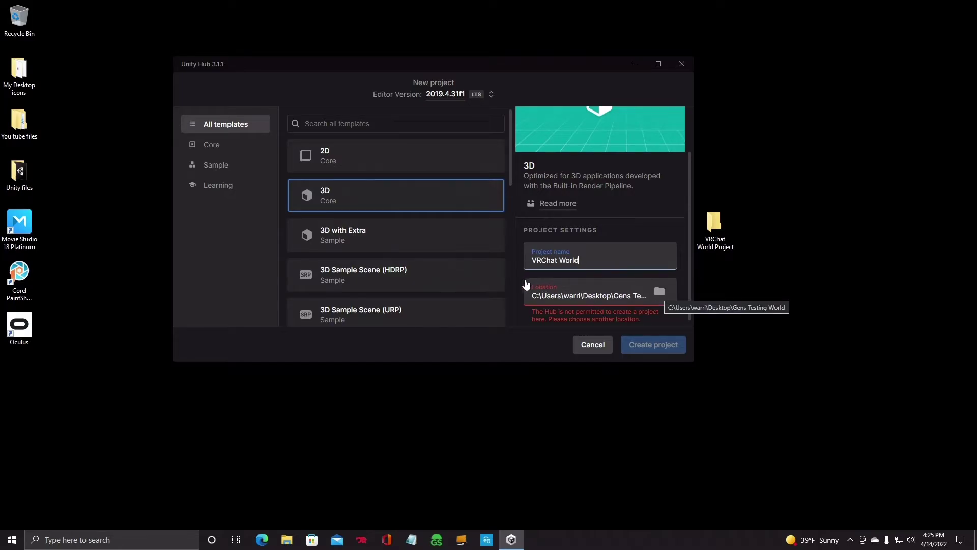
- Set the project location to Desktop\VRChat World Project and create the project
click(662, 294)
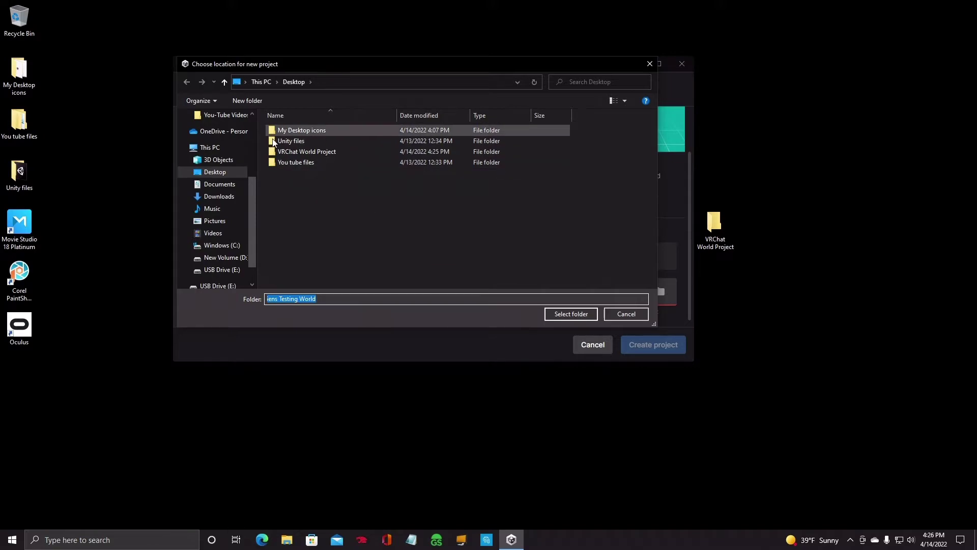
click(226, 175)
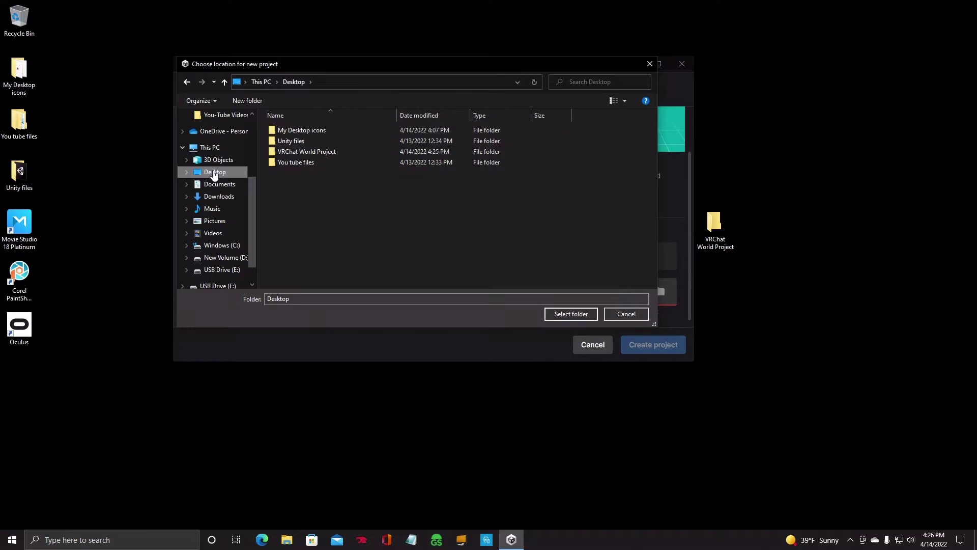
double_click(287, 152)
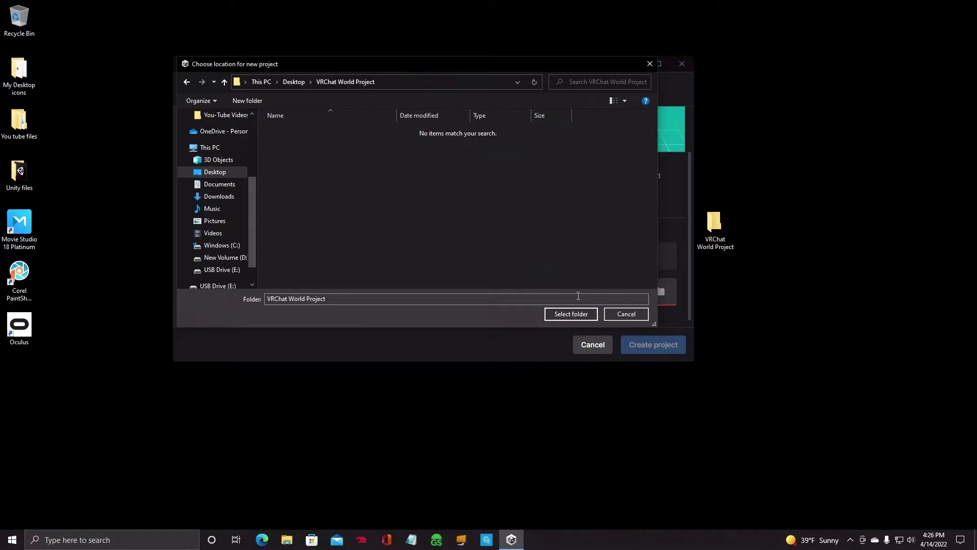
click(563, 314)
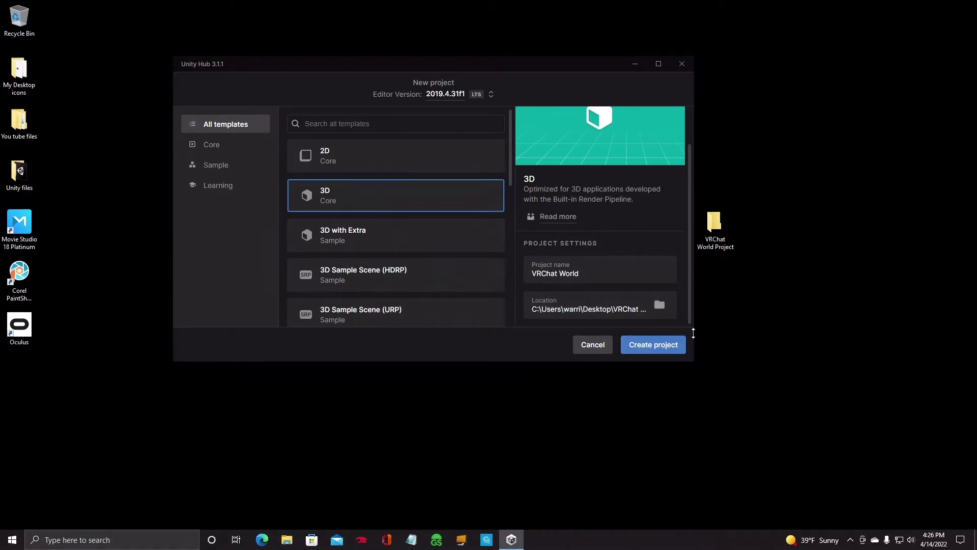
click(655, 351)
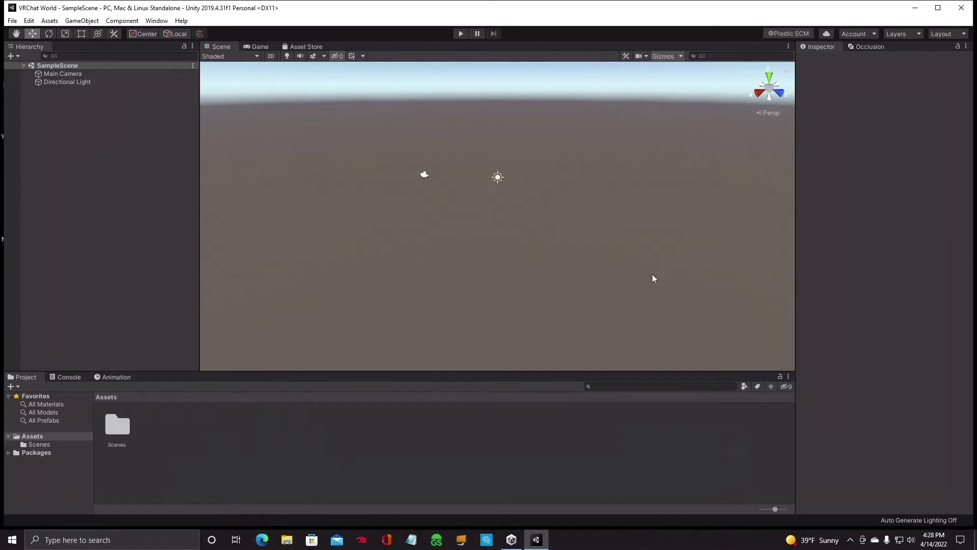
- In Edge, go to the VRChat Download page and download SDK3 - Worlds
click(262, 540)
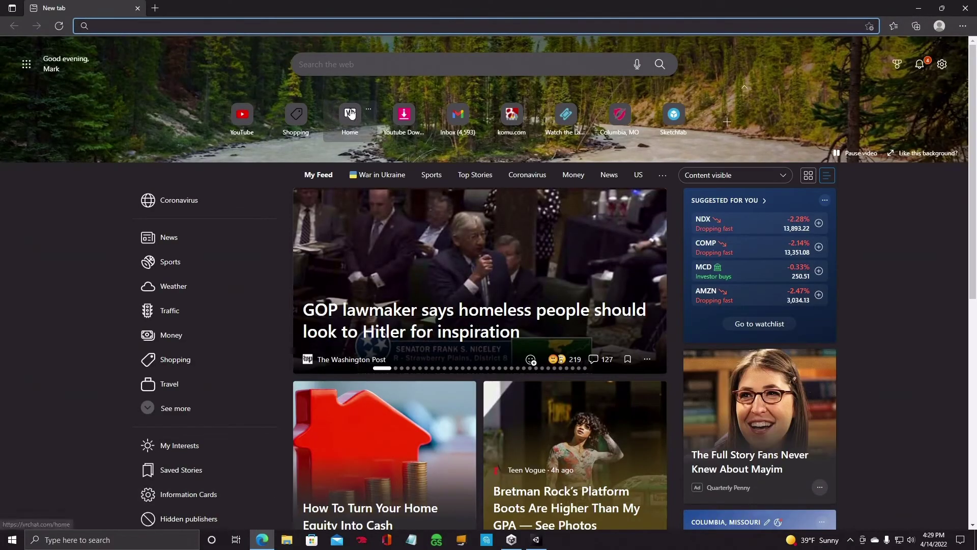
click(350, 115)
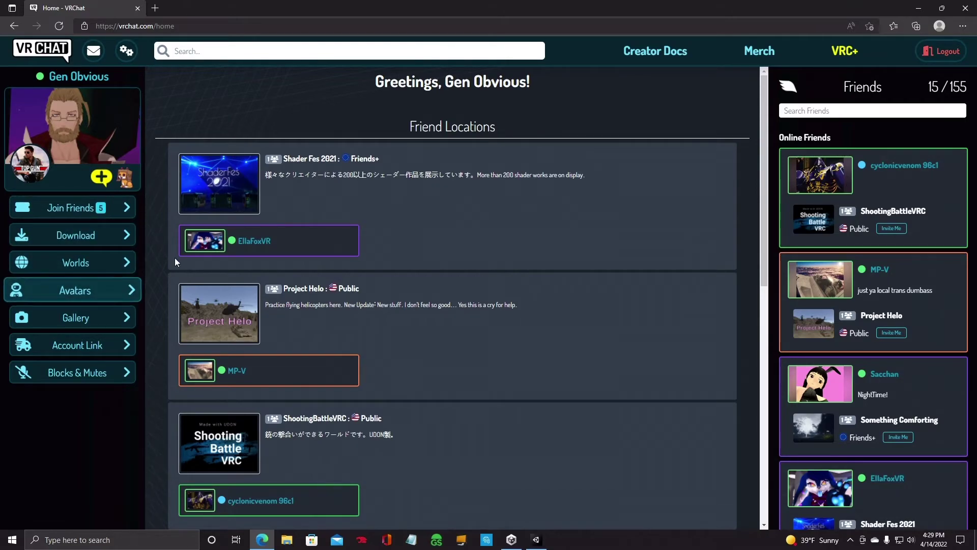
click(76, 238)
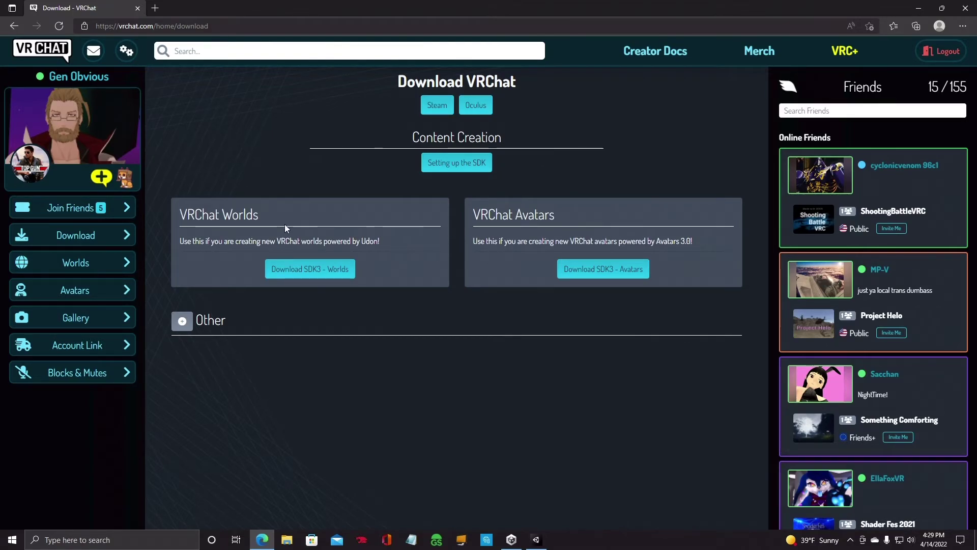
click(313, 272)
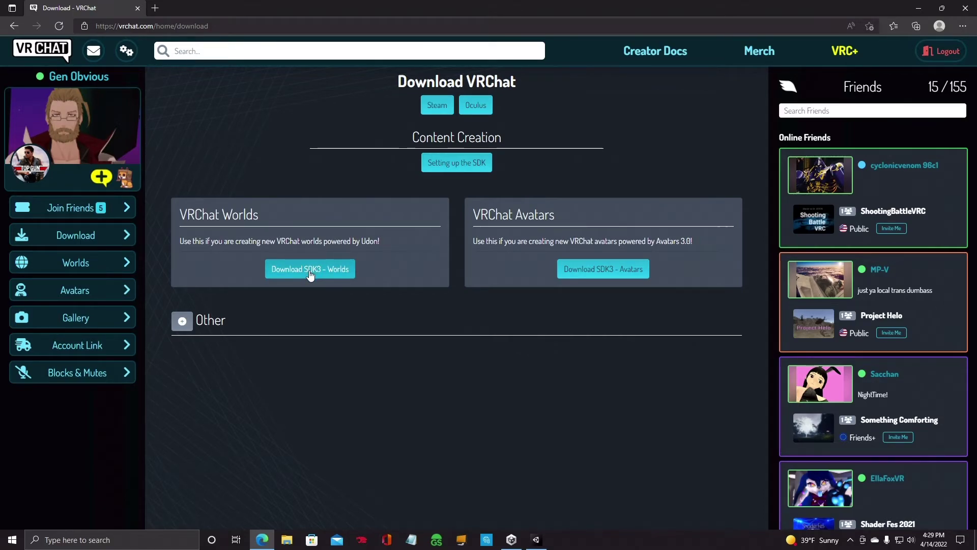
click(311, 274)
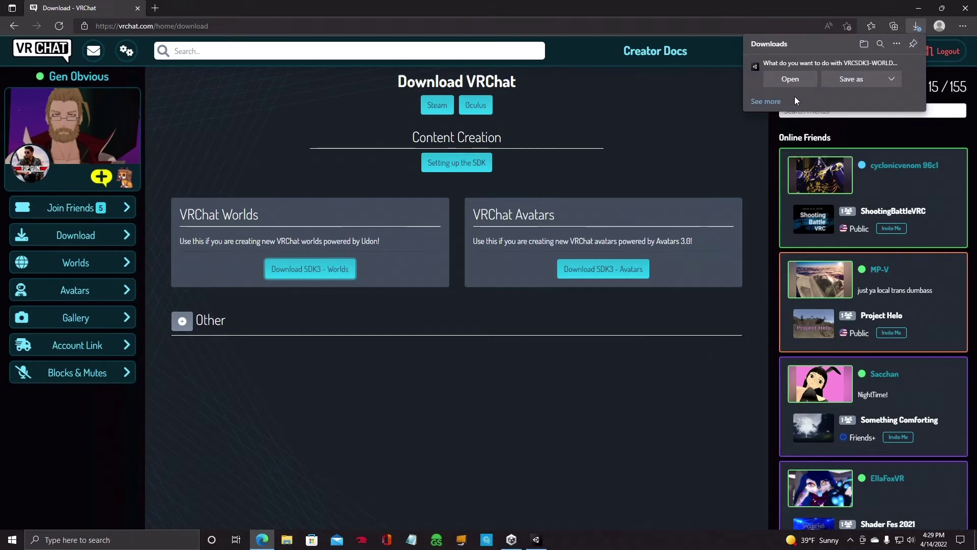
- Open the downloaded VRCSDK3-WORLD package in Unity and import all its files
click(791, 79)
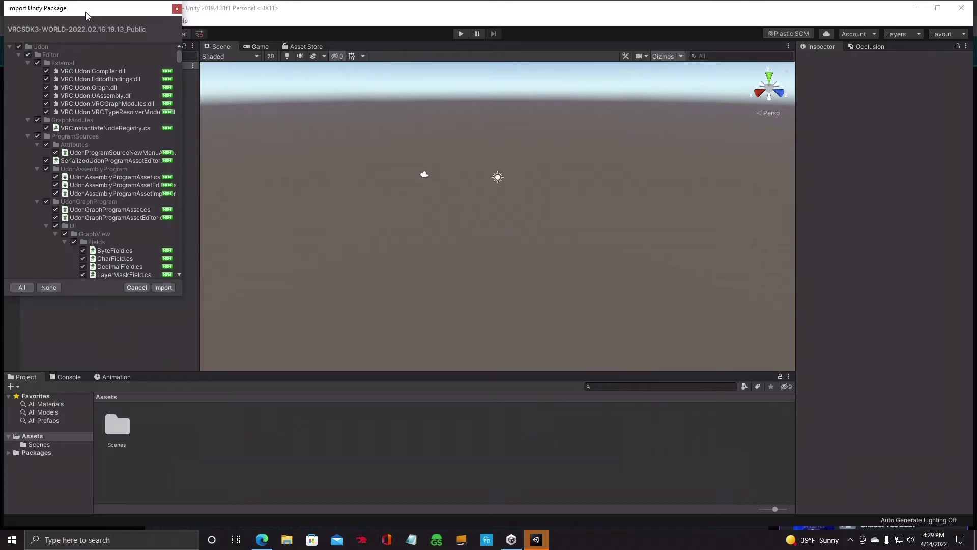
drag(85, 12, 393, 83)
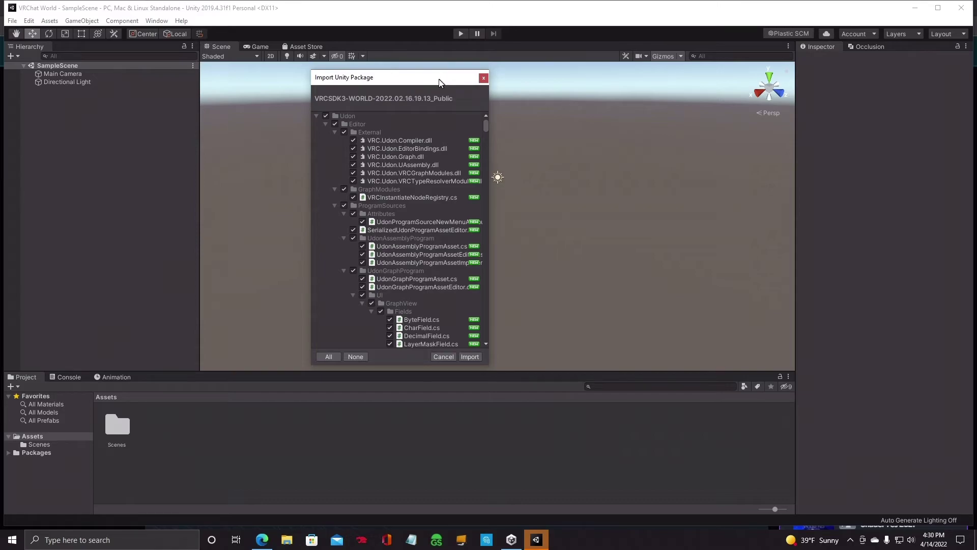
drag(441, 81, 191, 59)
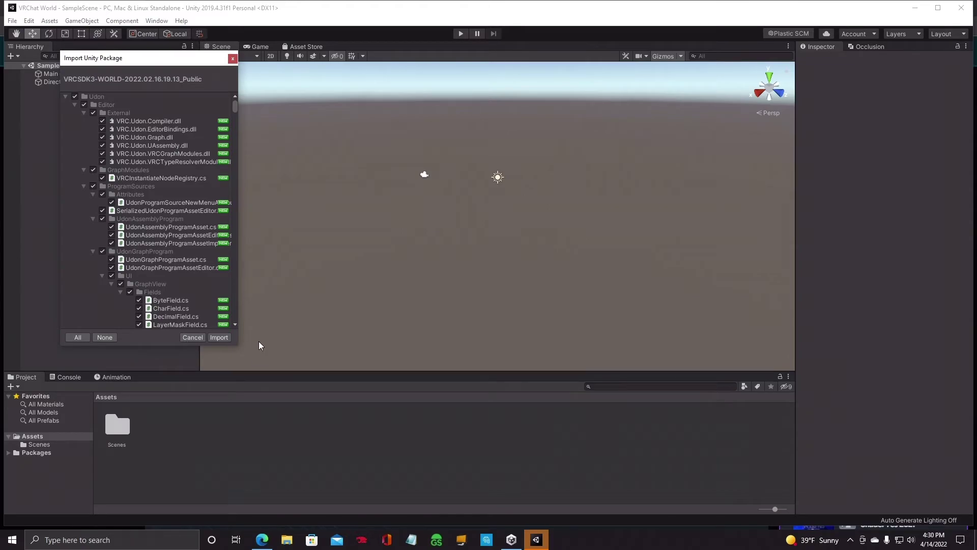
click(221, 337)
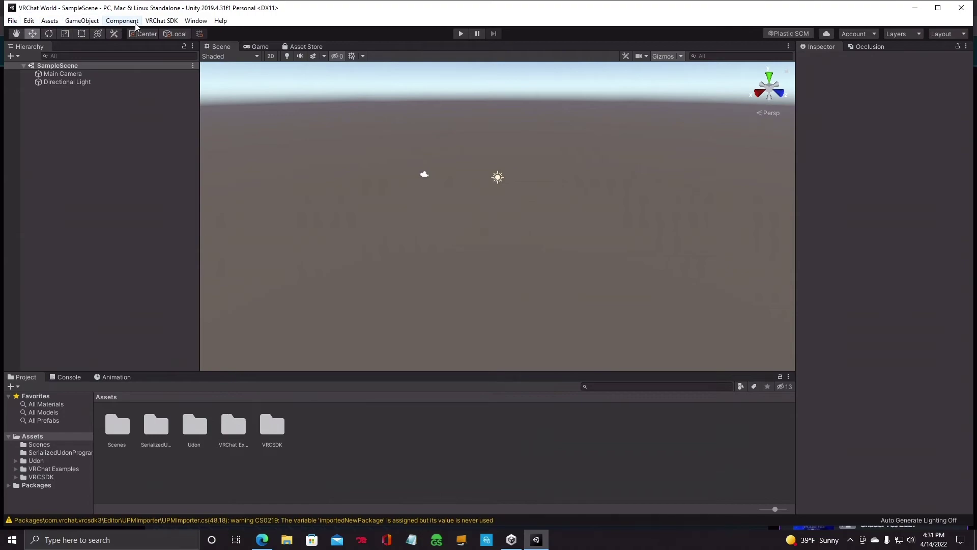
- Check for VRChat SDK updates and download the offered 2020.09.25.00.08 version
click(161, 22)
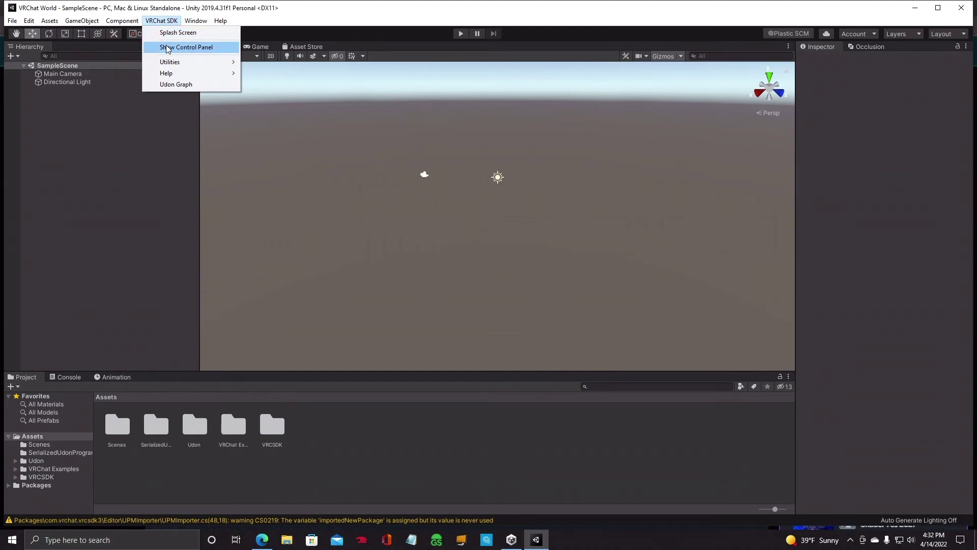
mouse_move(168, 65)
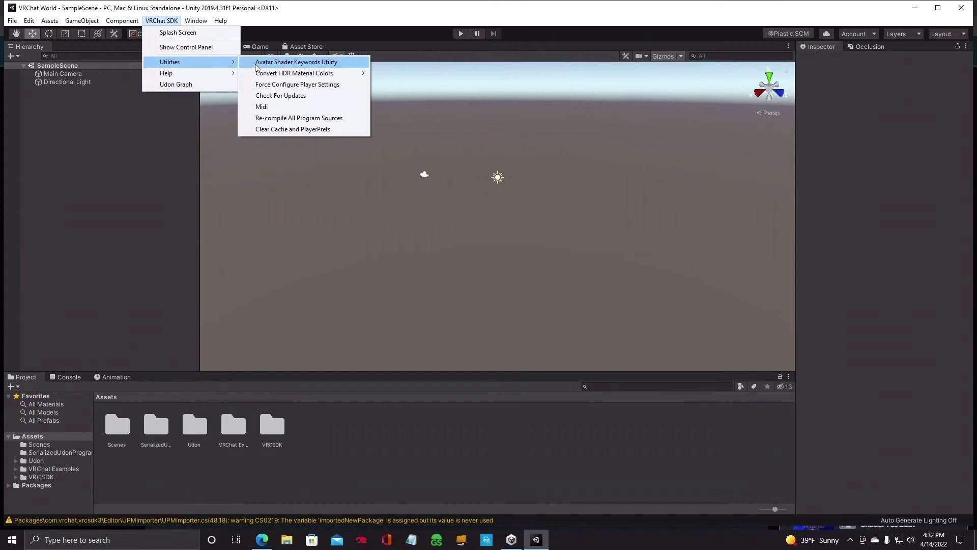
click(257, 97)
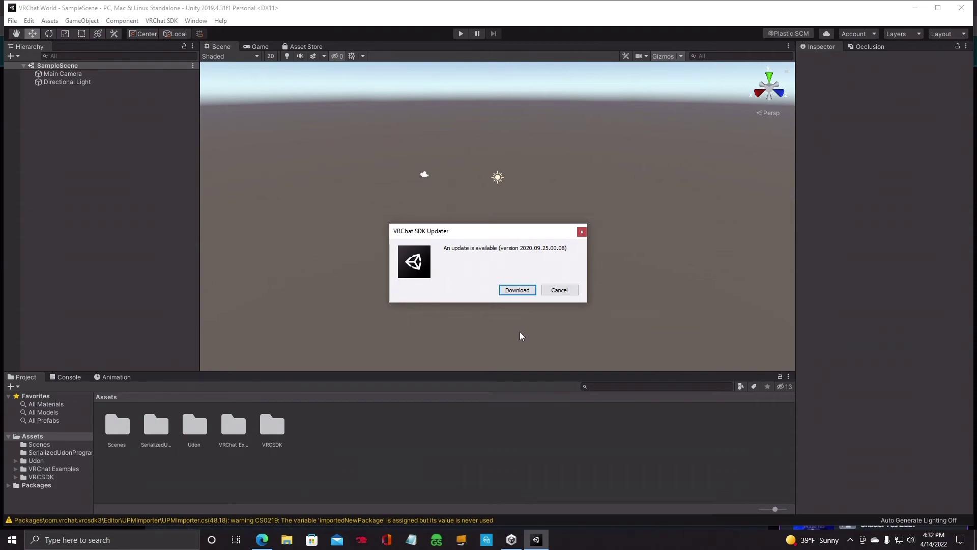
click(517, 290)
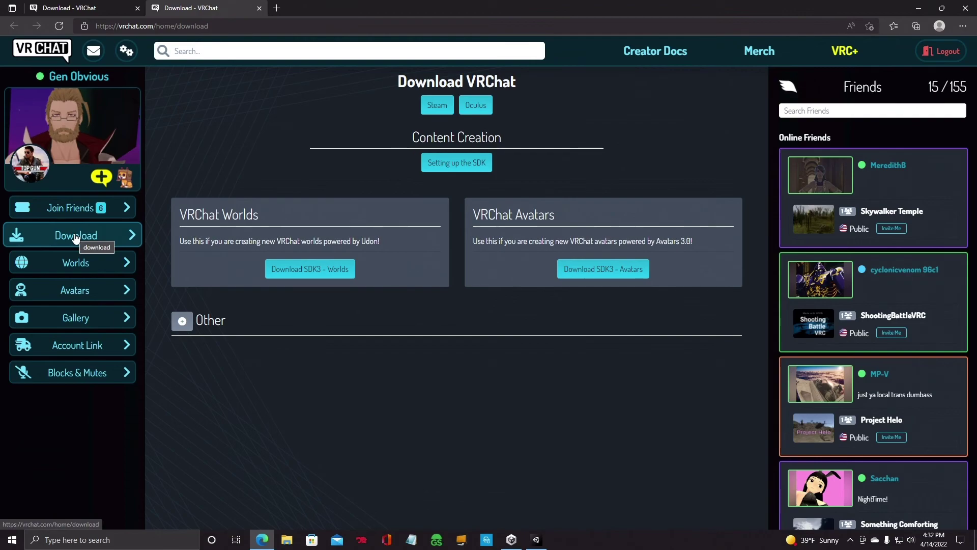
- Download the SDK3 Worlds package from the VRChat site and open it in Unity
click(311, 270)
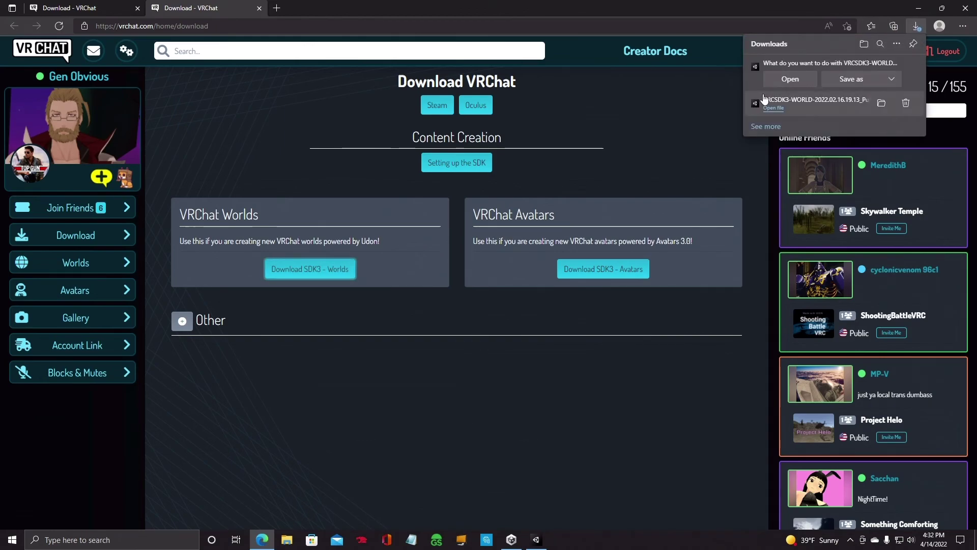
click(791, 79)
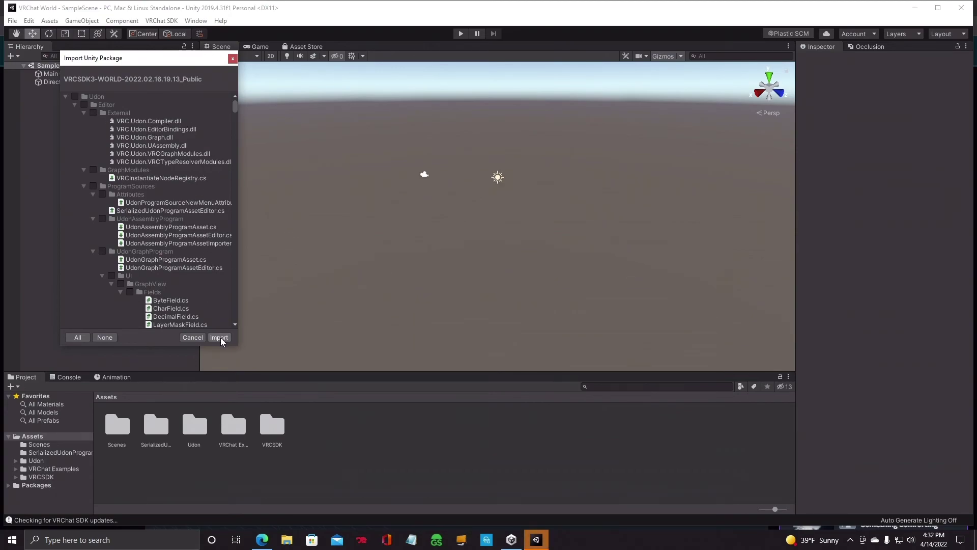
- Review the VRCSDK3-WORLD-2022.02.16.19.13_Public file list and import the package
scroll(188, 206, down, 8)
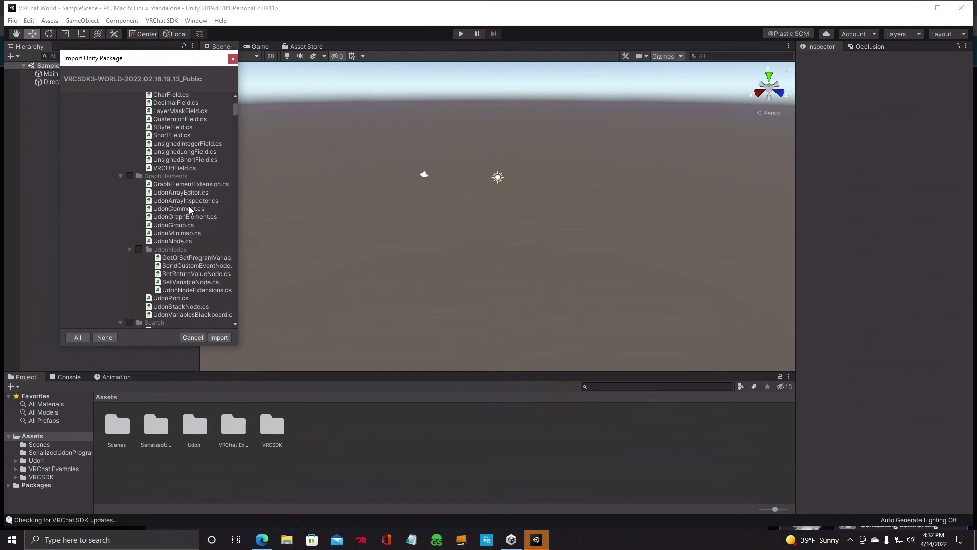
scroll(189, 206, up, 8)
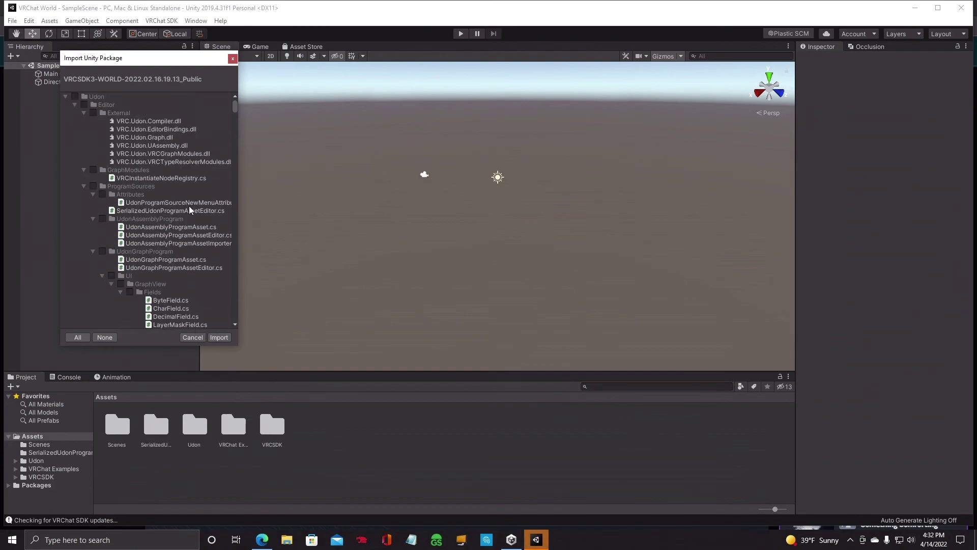
click(219, 337)
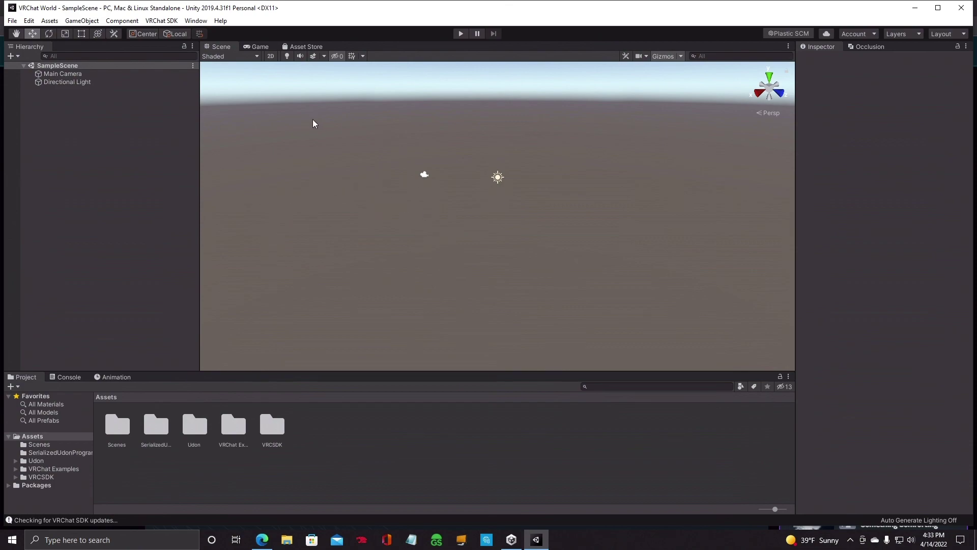
click(162, 20)
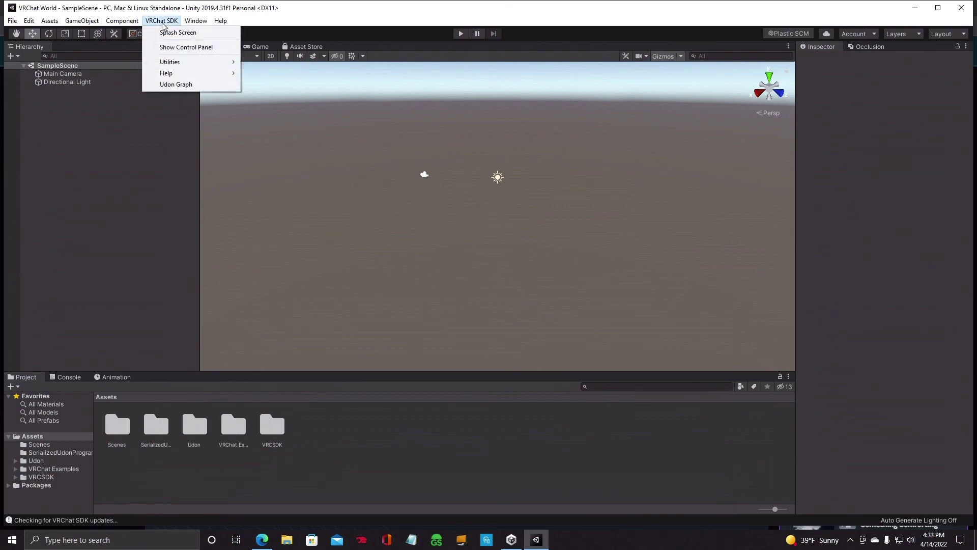
mouse_move(166, 62)
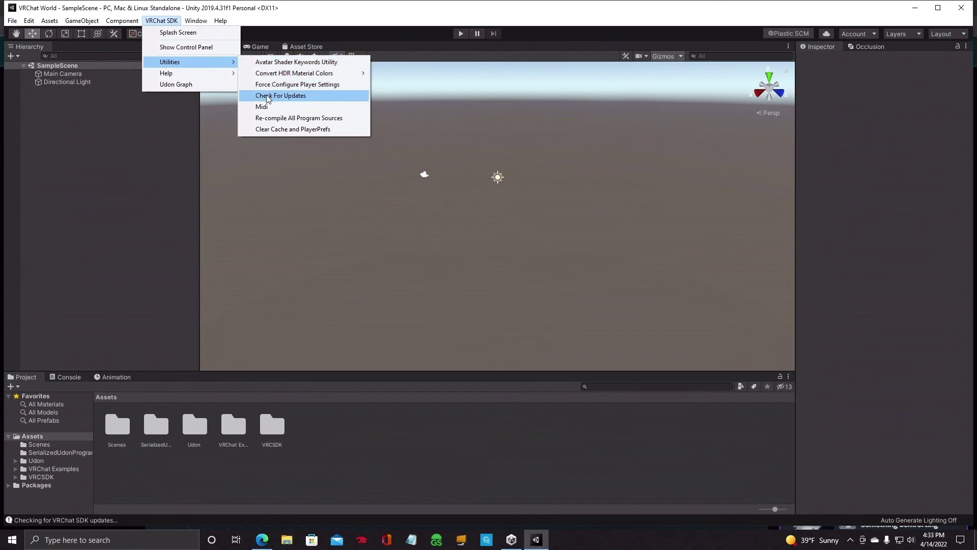
click(534, 251)
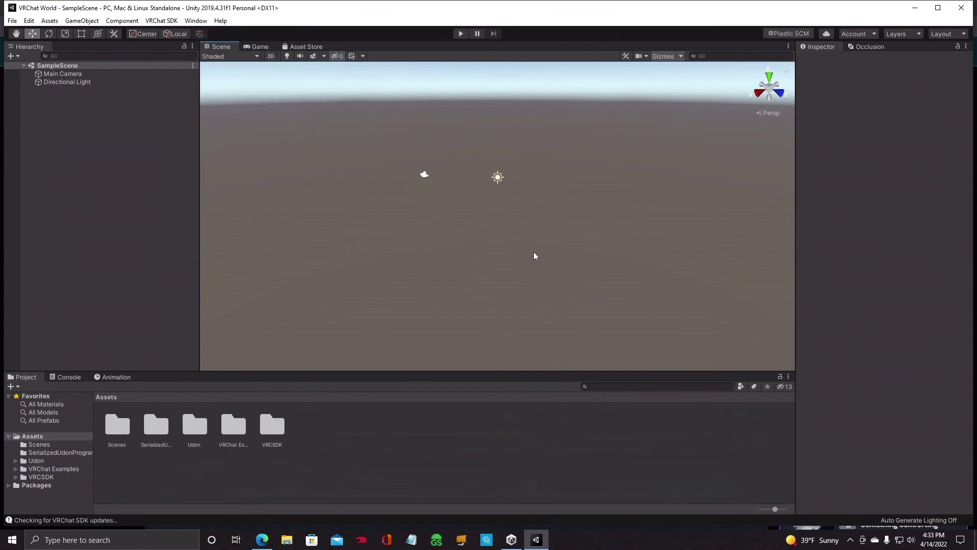